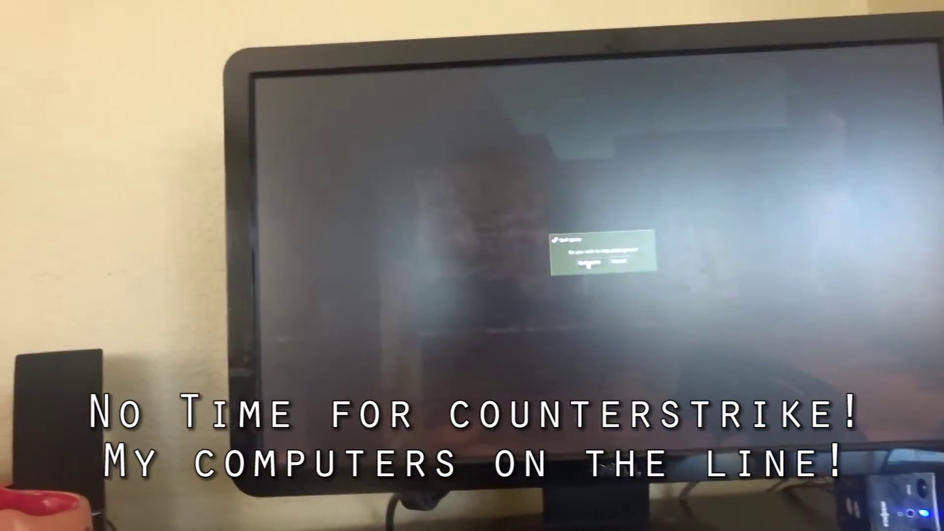
Dismiss Counter-Strike's quit-game prompt to return to the main menu.
click(506, 229)
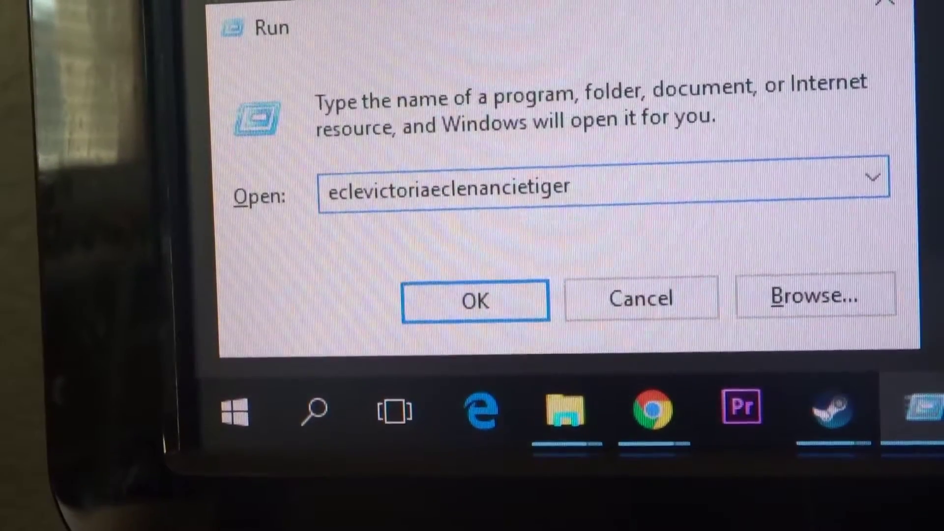
Delete the stray 'e' and extra 'n' from the Open text, then erase the entry.
key(Left)
key(Left)
key(Left)
key(Left)
key(Left)
key(Left)
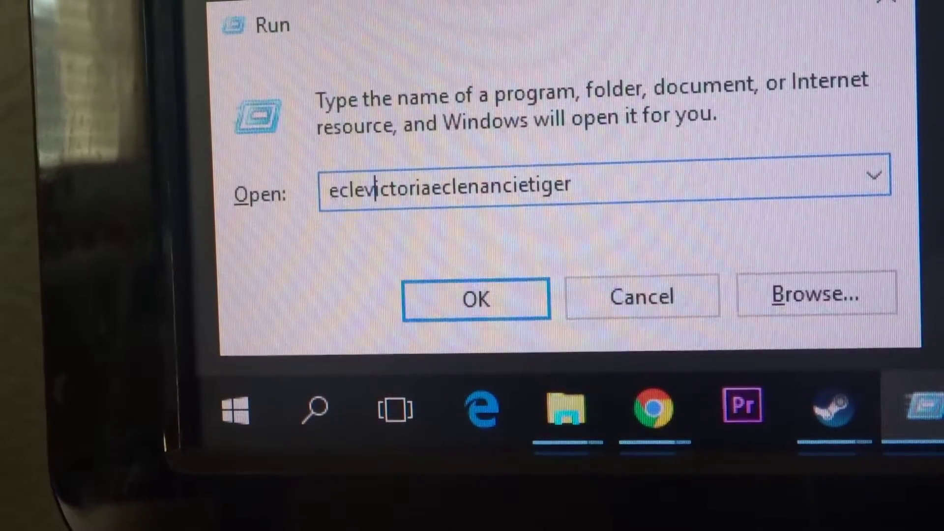
key(BackSpace)
text(h)
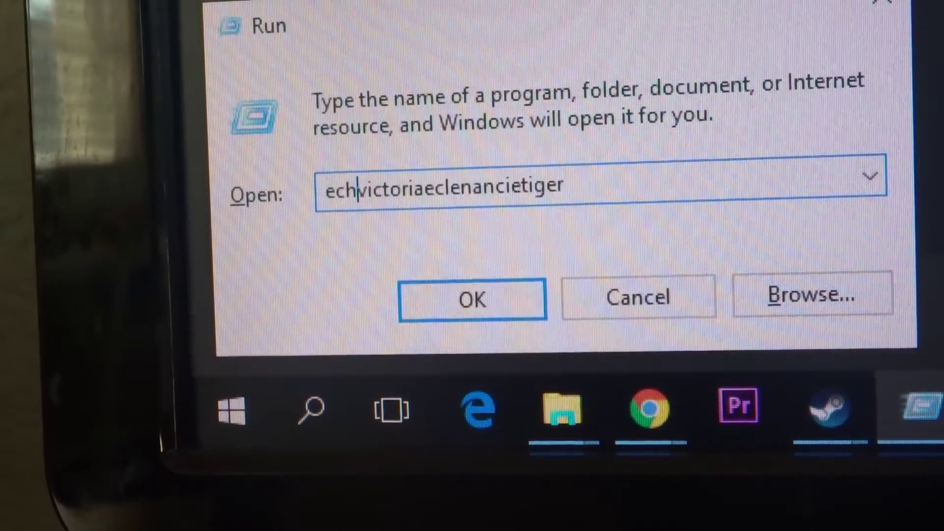
text(o)
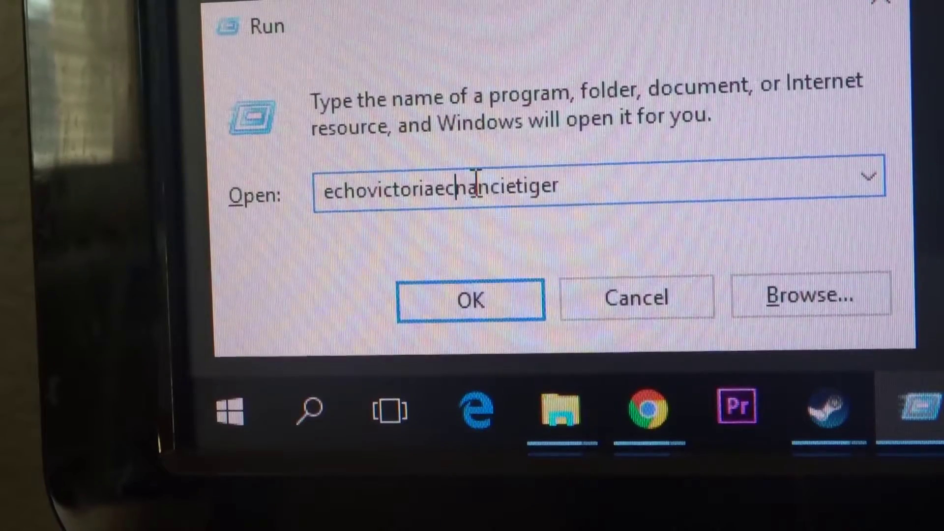
text(echon)
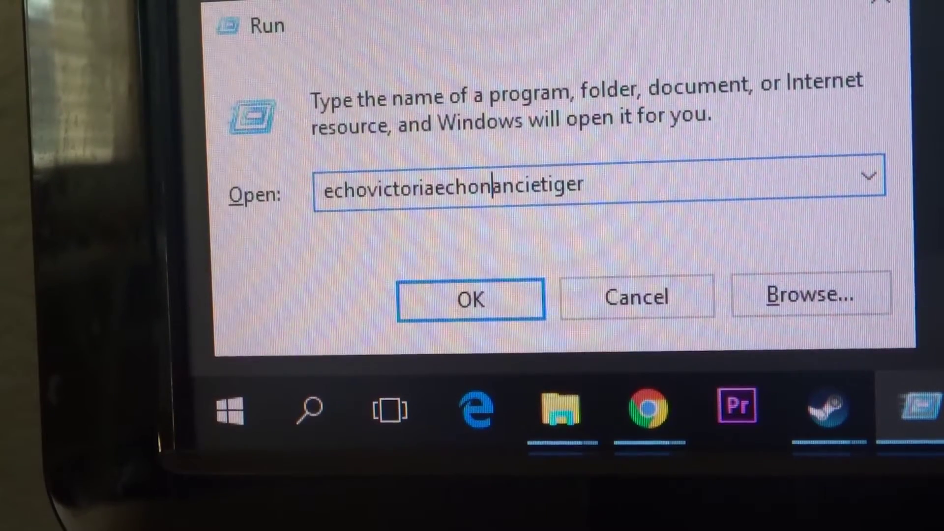
key(BackSpace)
key(Right)
key(Right)
key(End)
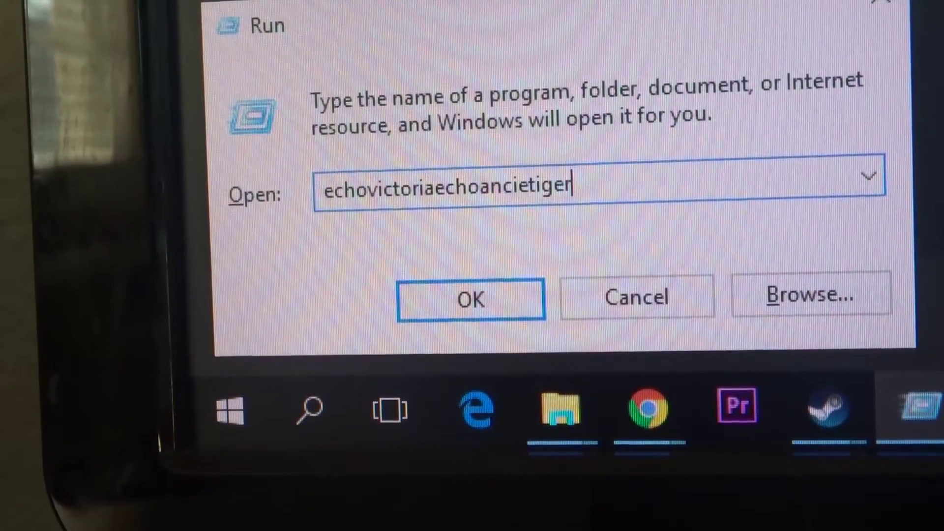
key(BackSpace)
key(BackSpace)
key(BackSpace)
key(BackSpace)
key(BackSpace)
key(BackSpace)
key(BackSpace)
key(BackSpace)
key(BackSpace)
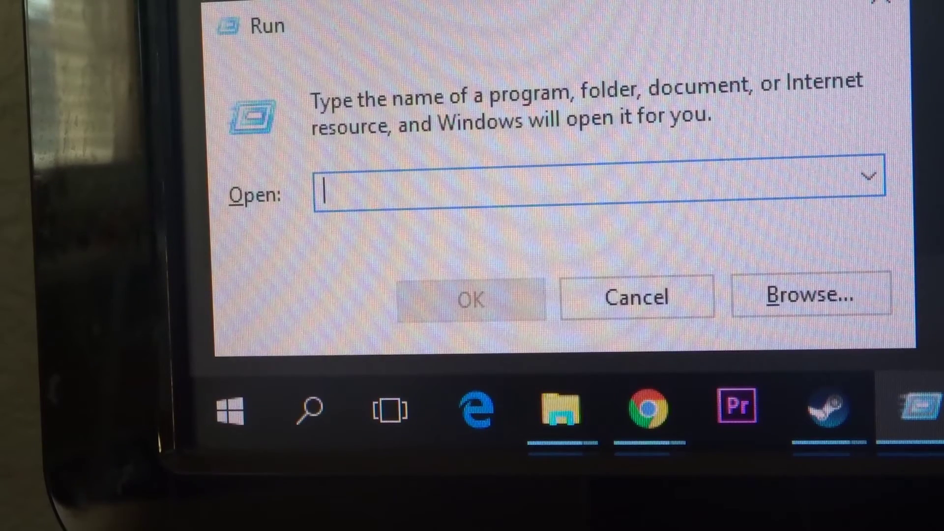
text(e)
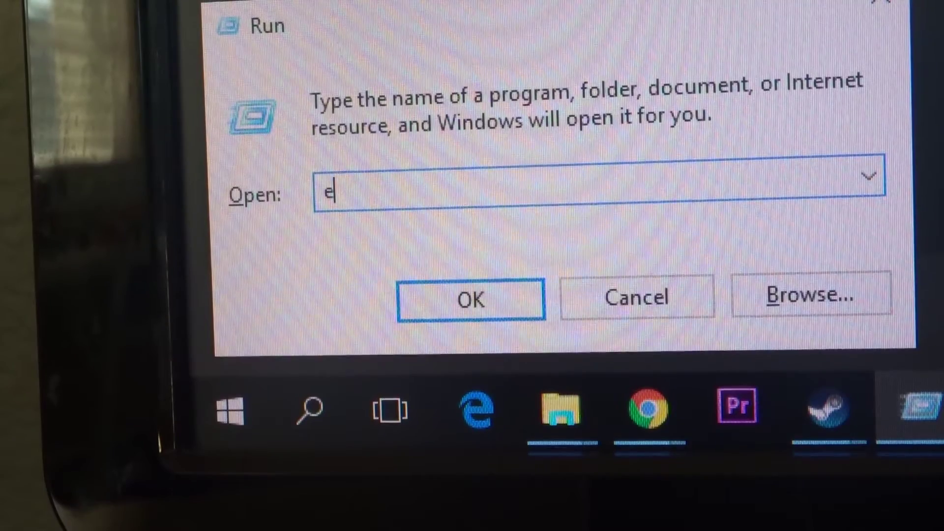
text(v)
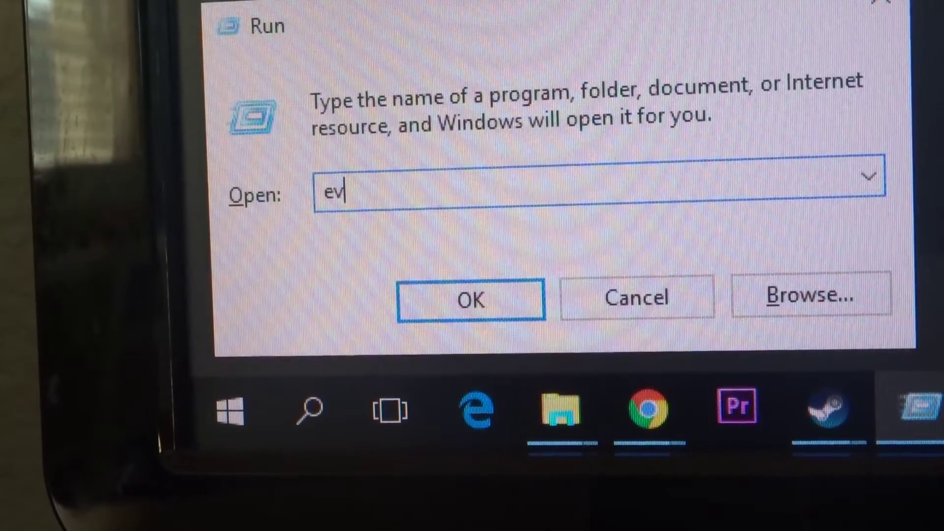
text(ent)
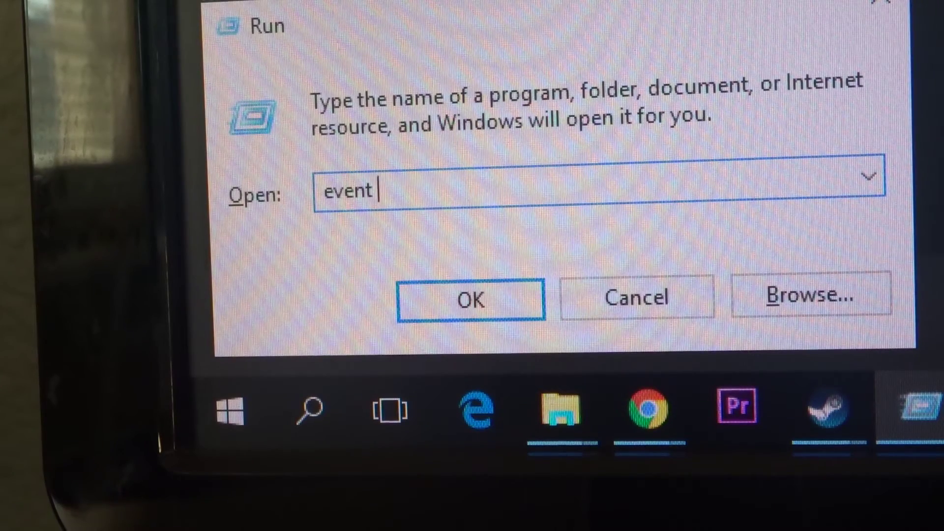
text(v)
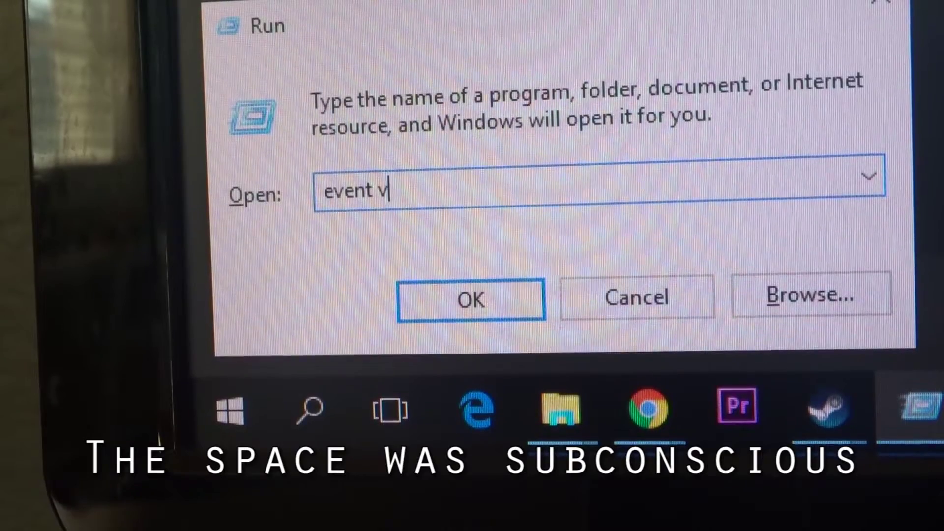
text(w)
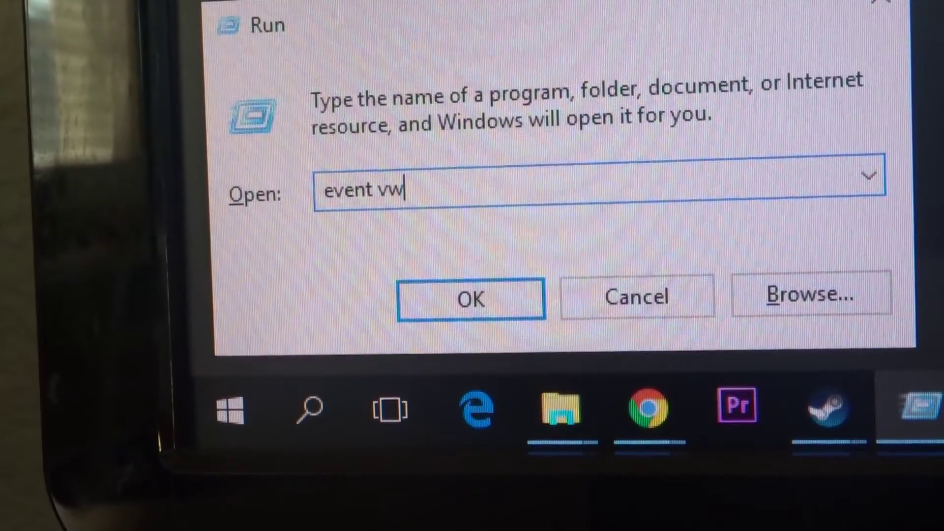
text(r)
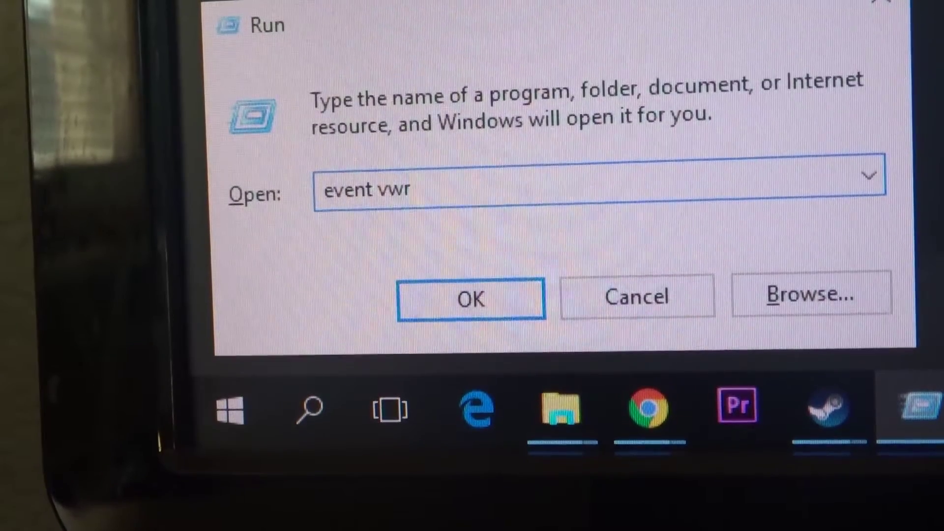
Check the Open history list, then run 'event vwr' with OK.
click(869, 175)
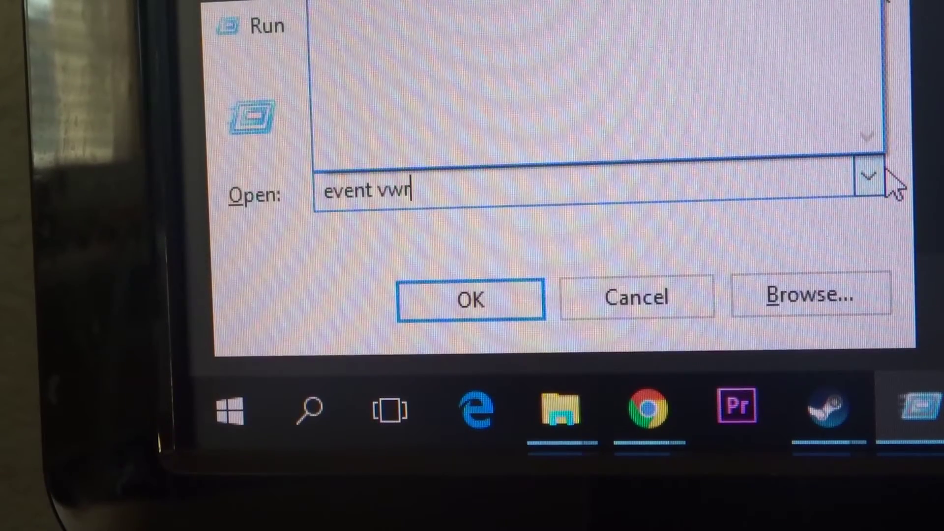
click(869, 177)
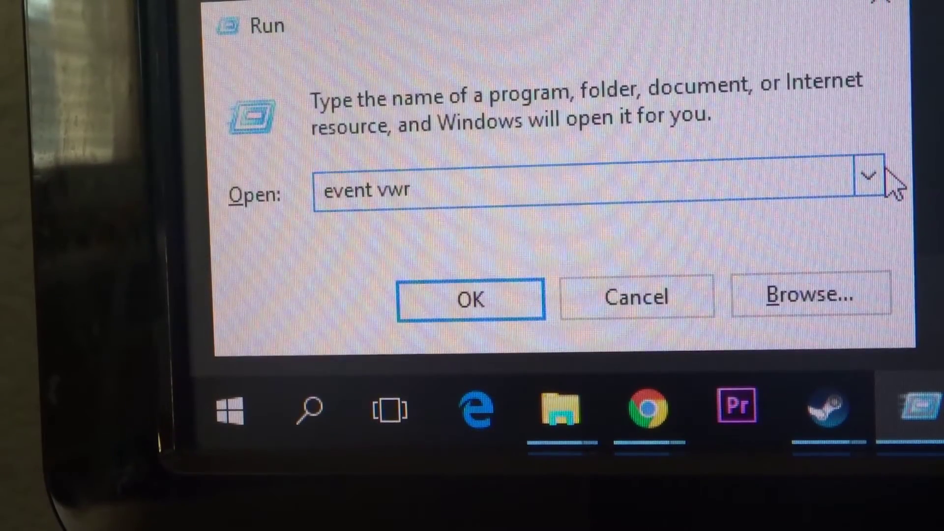
click(470, 299)
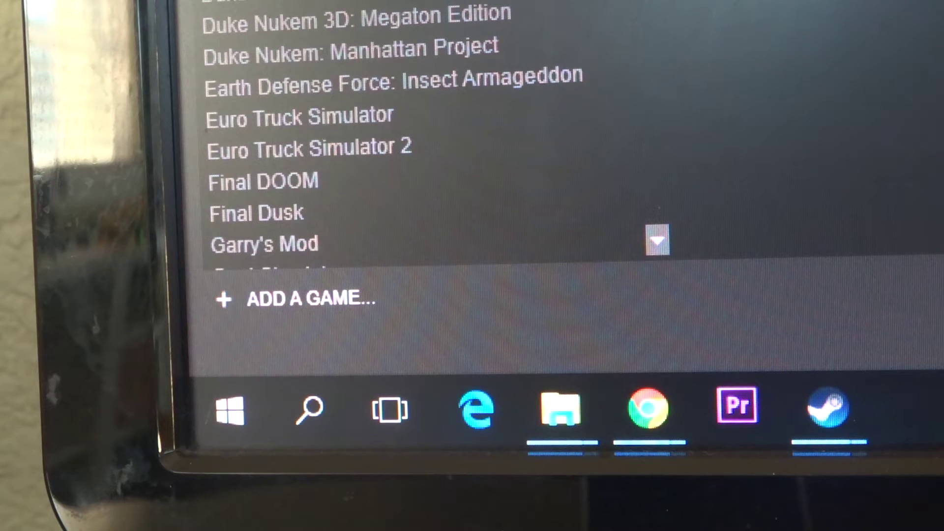
Open and close the Run box with Win+R, then reopen it empty.
key(super+r)
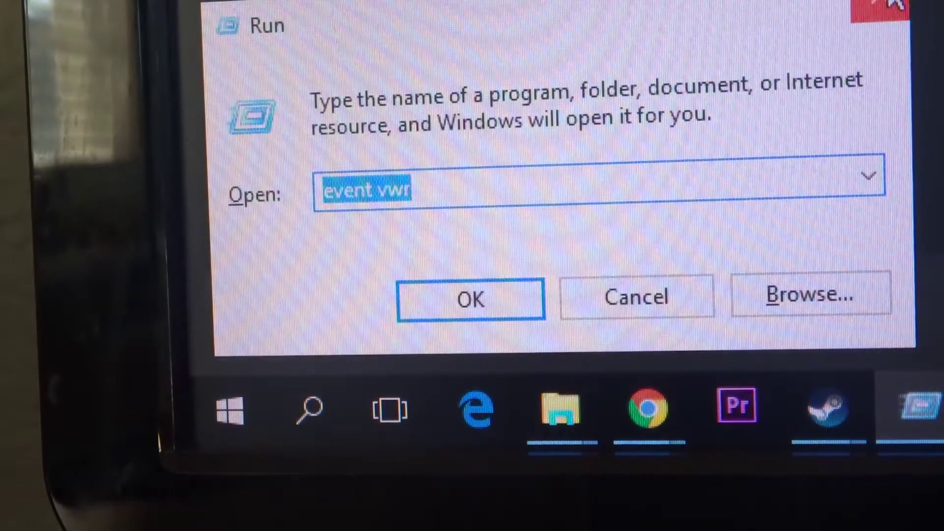
click(882, 6)
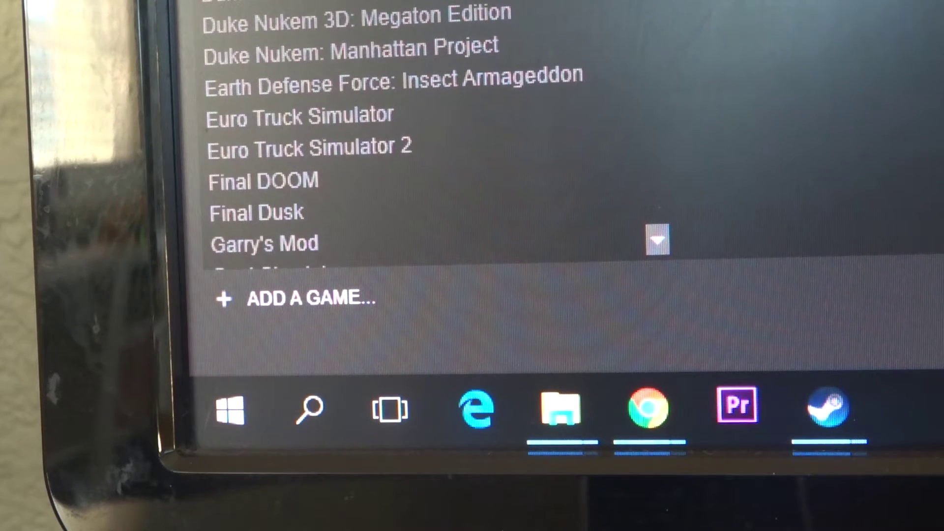
key(super+r)
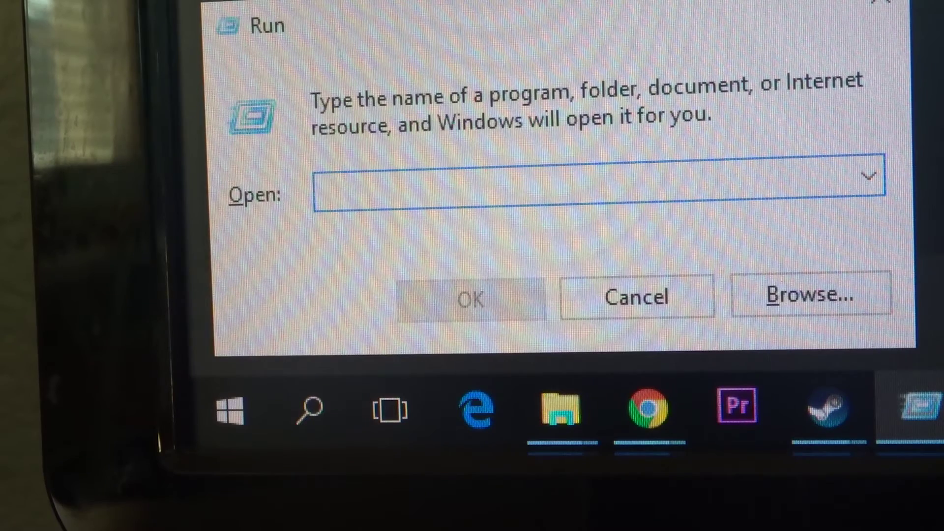
text(e)
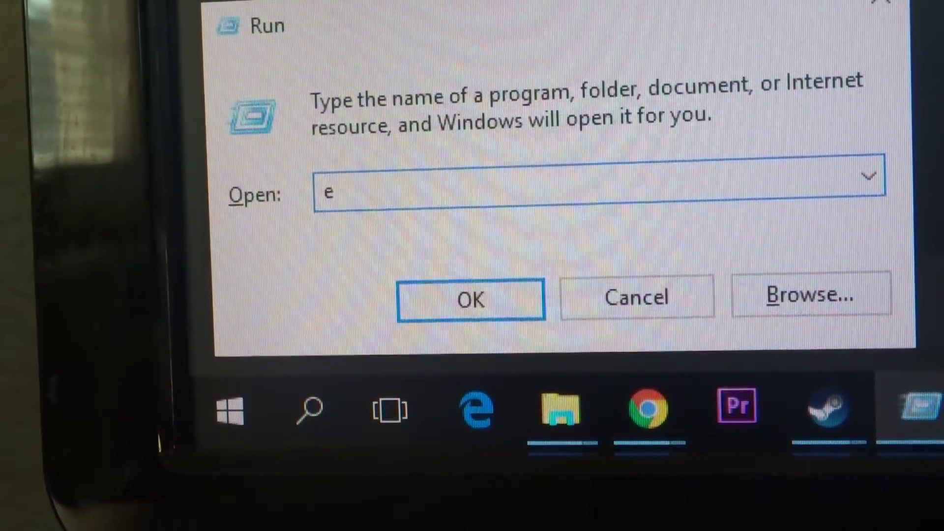
text(v)
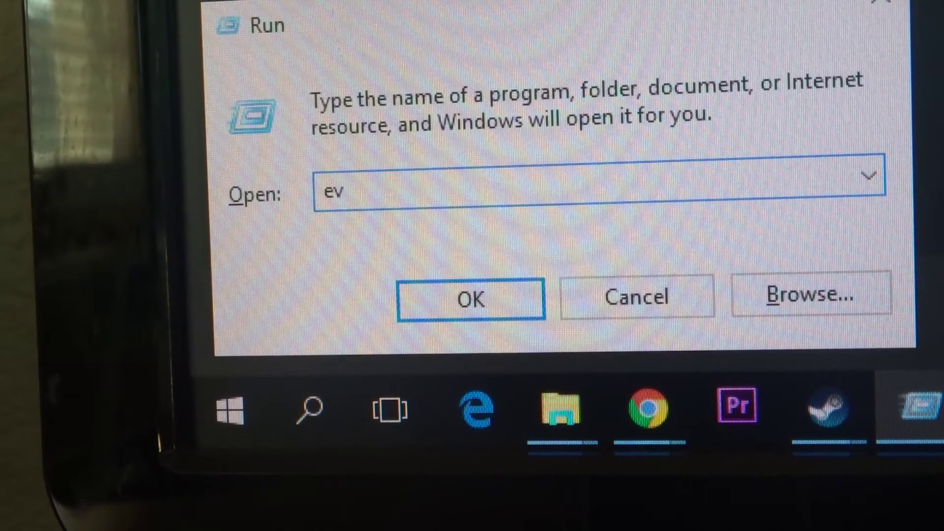
text(e)
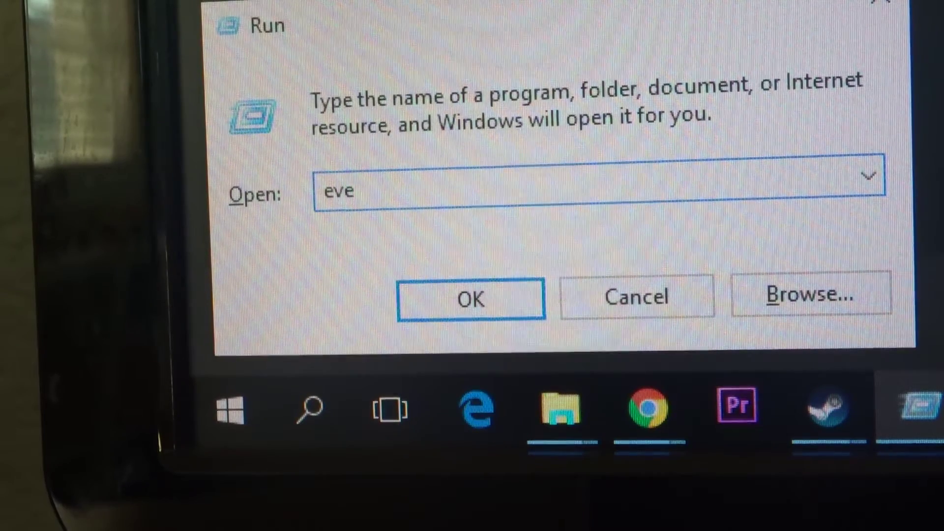
text(n)
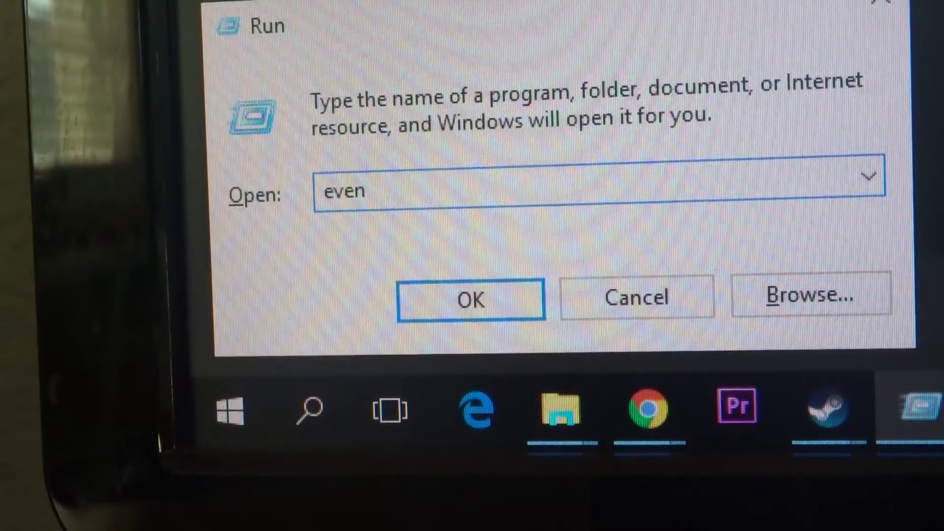
text(t)
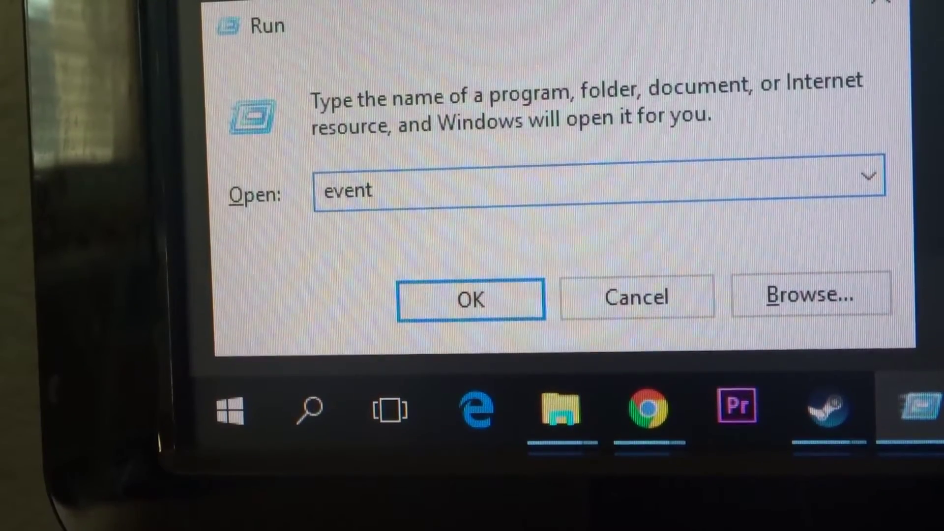
text(v)
text(w)
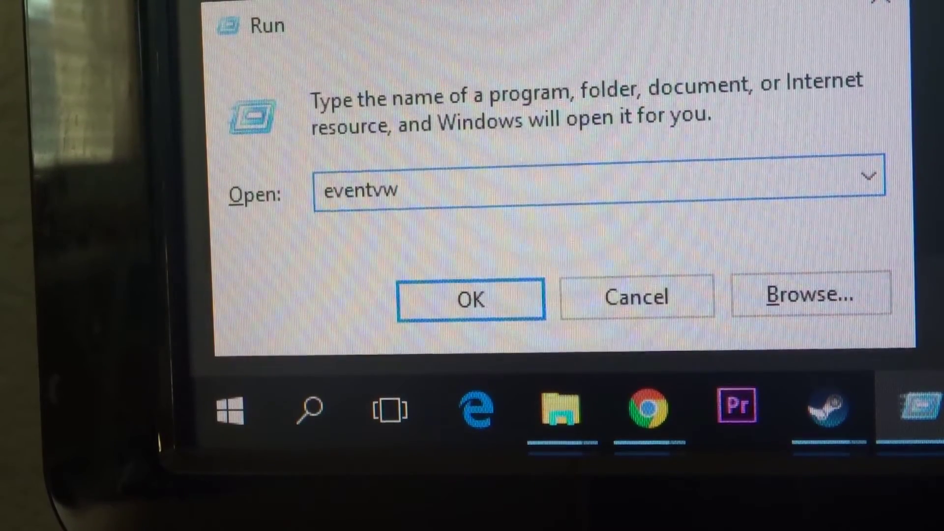
text(r)
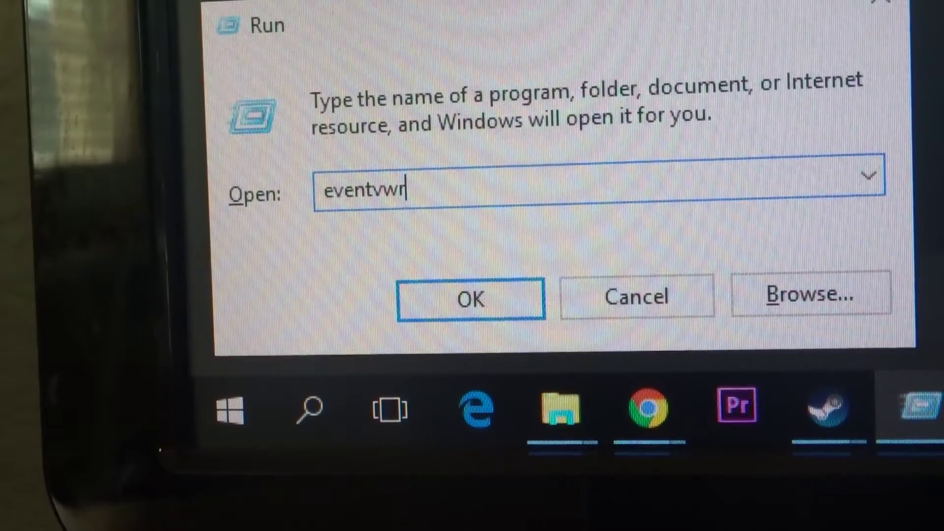